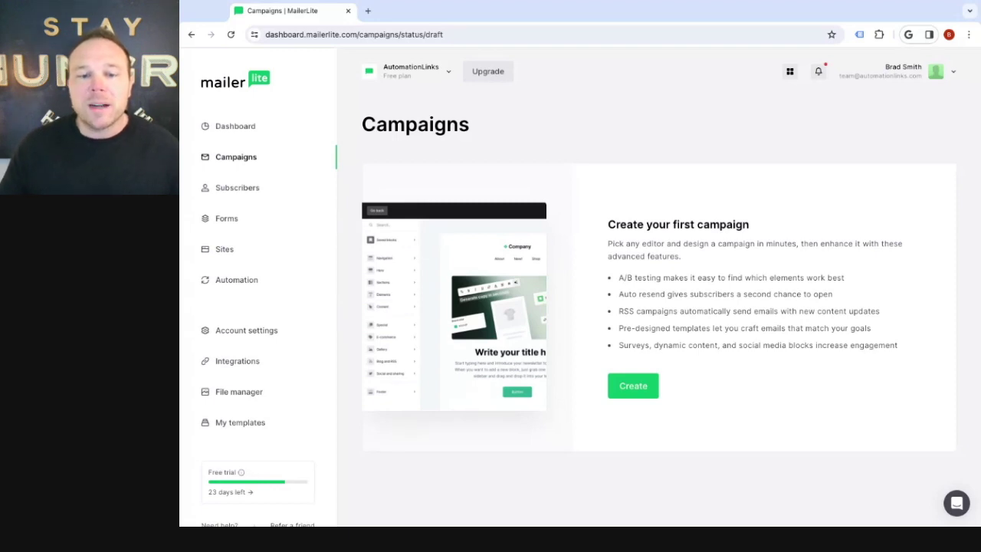
Step: Start a new campaign from the Campaigns page to reach the campaign type choices
click(633, 388)
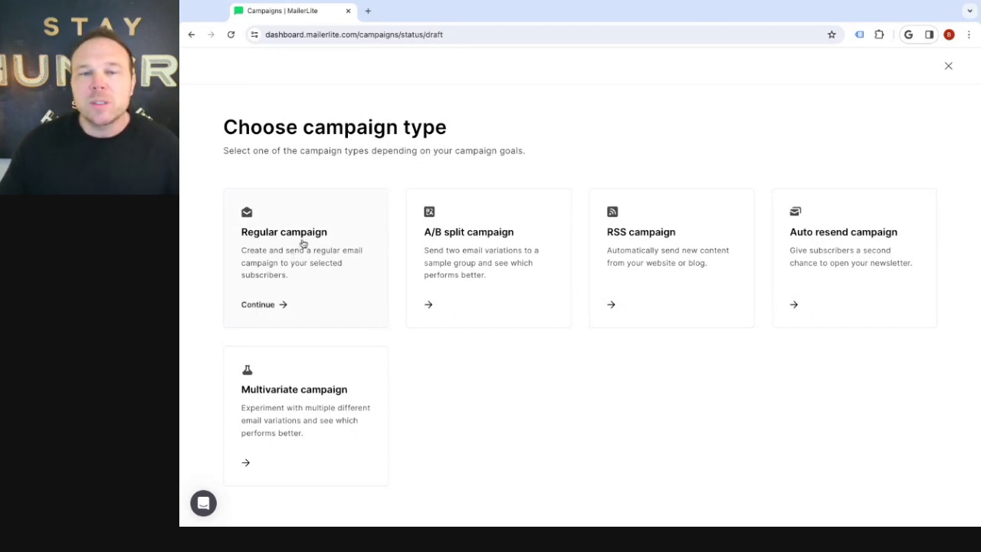
Step: Choose a Regular campaign named 'Test' with subject 'Here is an email should open'
click(303, 243)
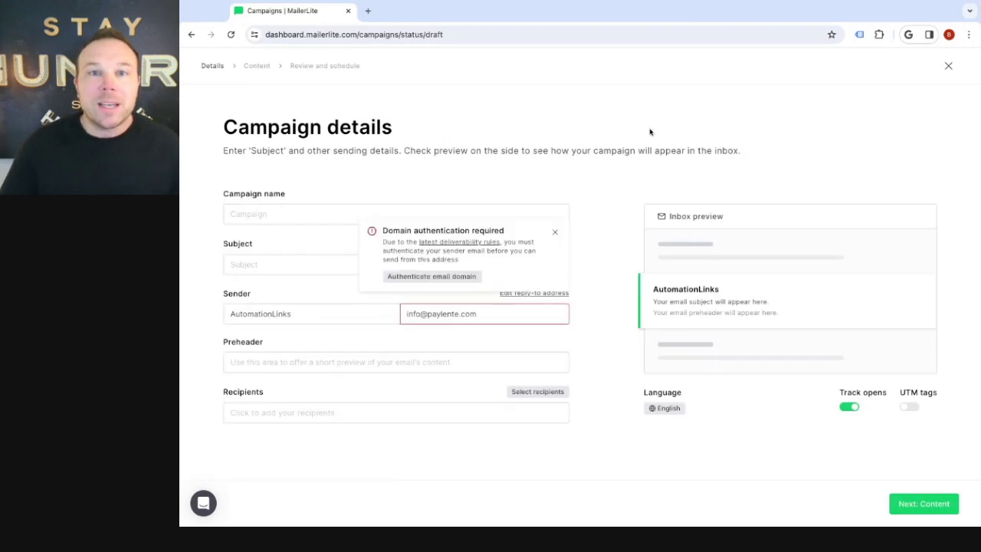
click(555, 231)
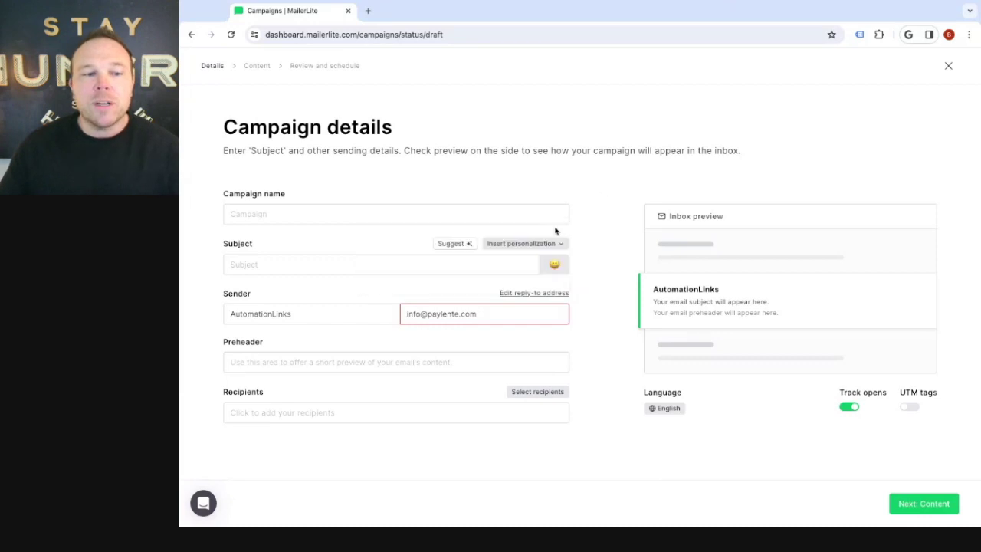
click(430, 213)
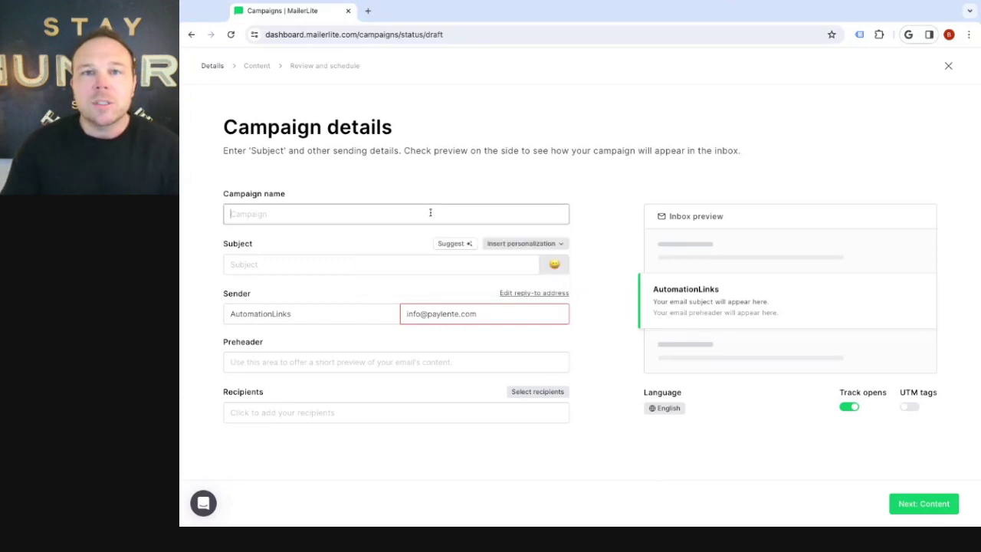
text(Test)
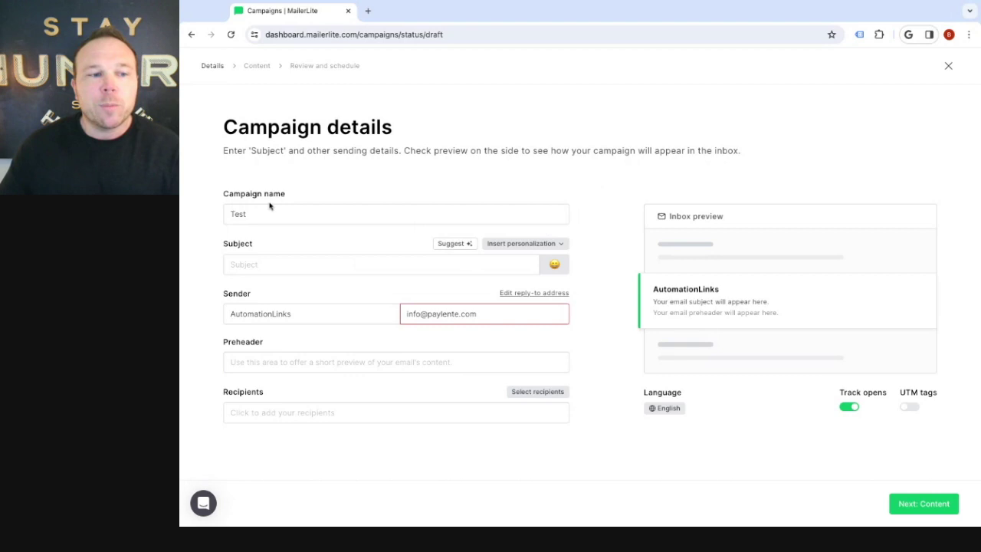
click(260, 264)
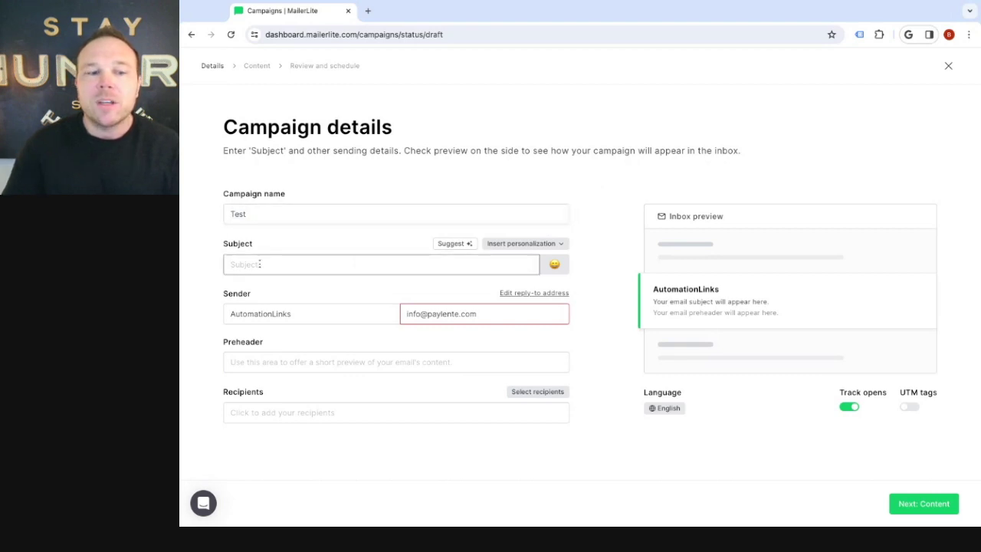
text(Here is an email should open)
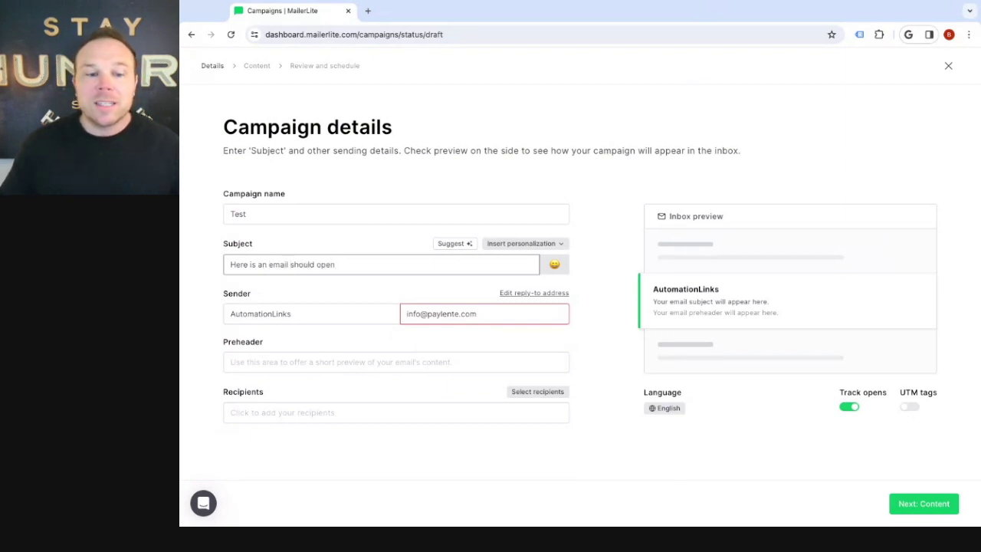
Step: Prefix the sender name with a personal name and set preheader 'This email is important'
click(229, 314)
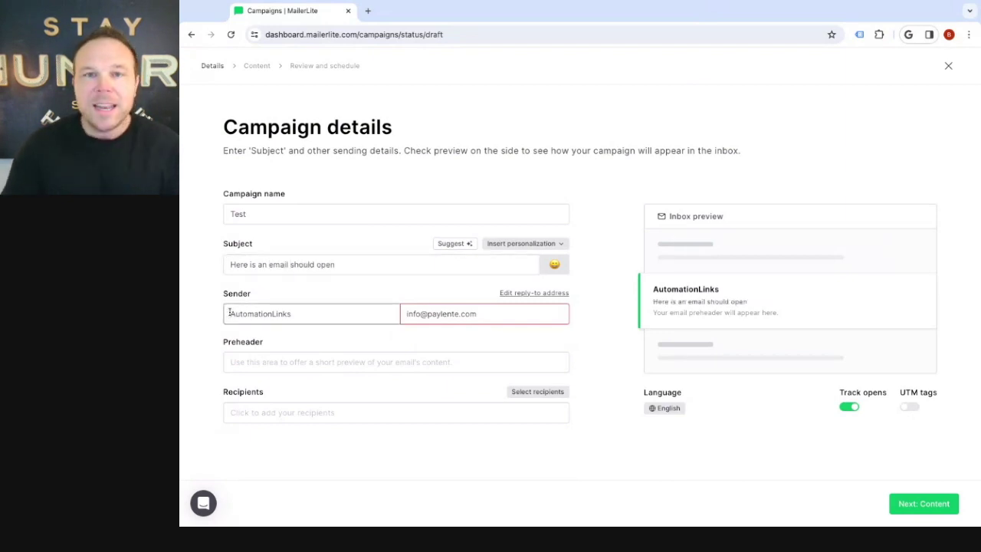
text(Brad -)
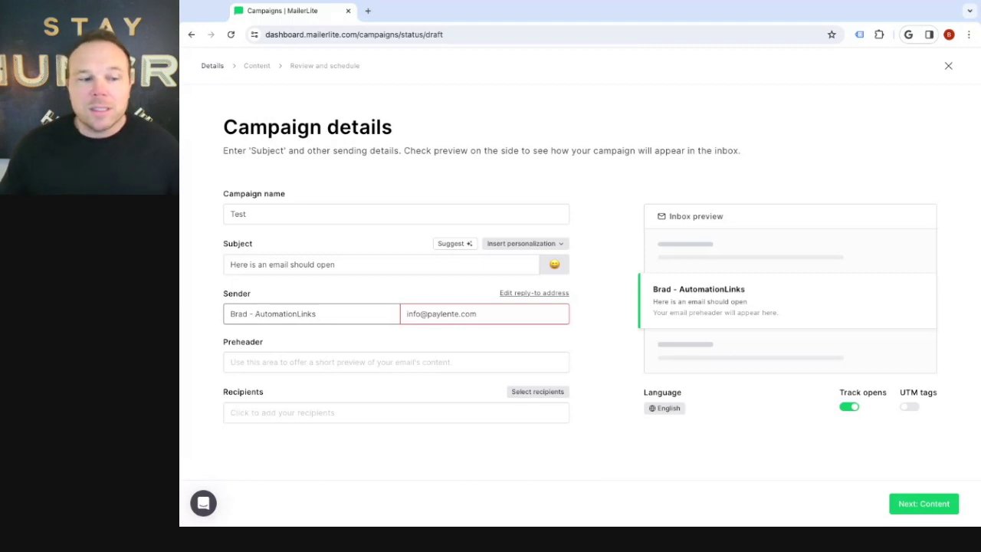
click(310, 361)
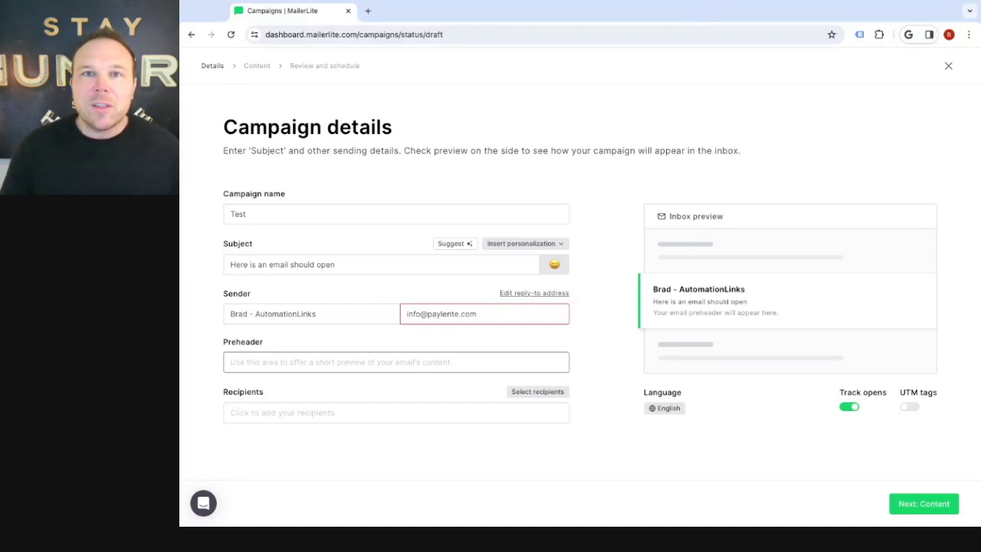
text(This email is important)
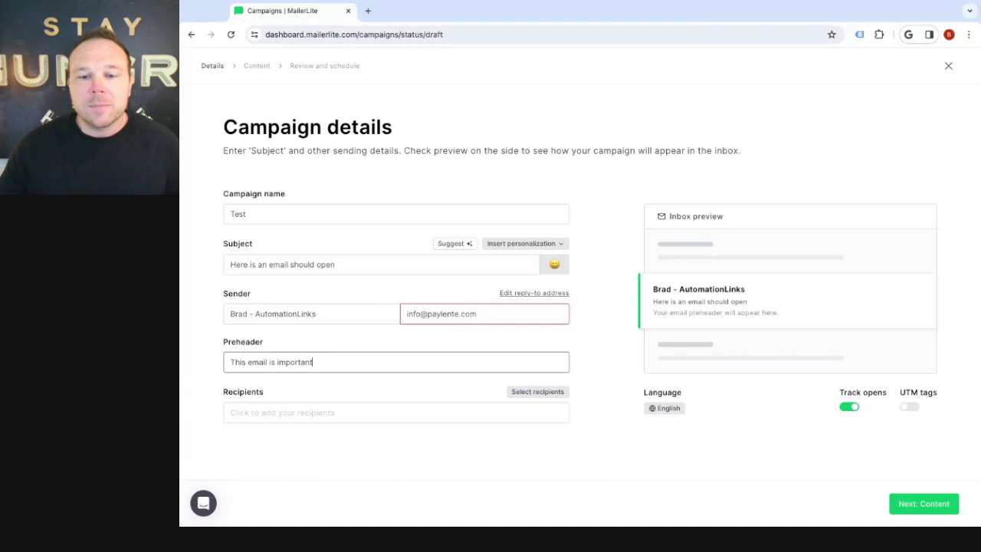
drag(653, 289, 814, 314)
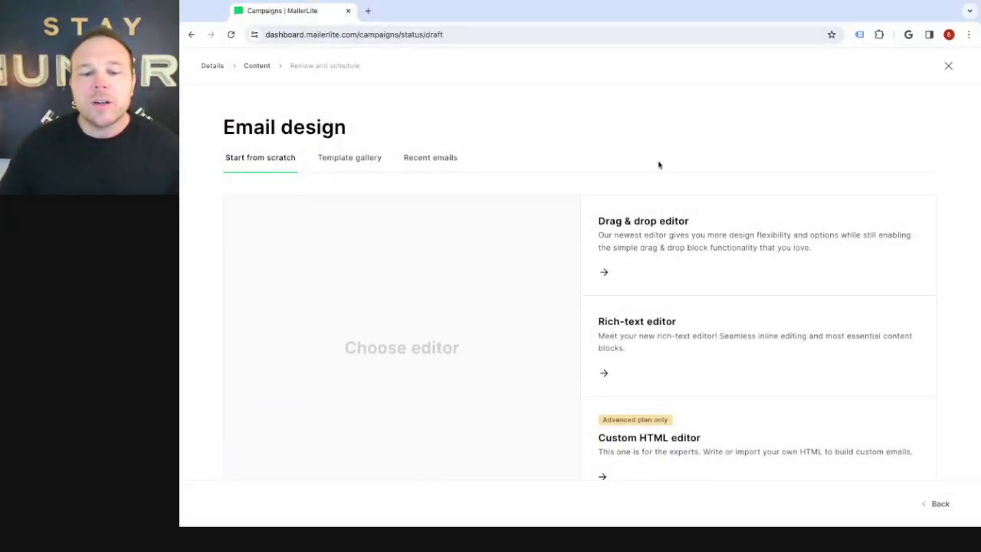
Step: Compare the Drag & drop, Rich-text and Custom HTML editor cards under Start from scratch
scroll(659, 165, down, 1)
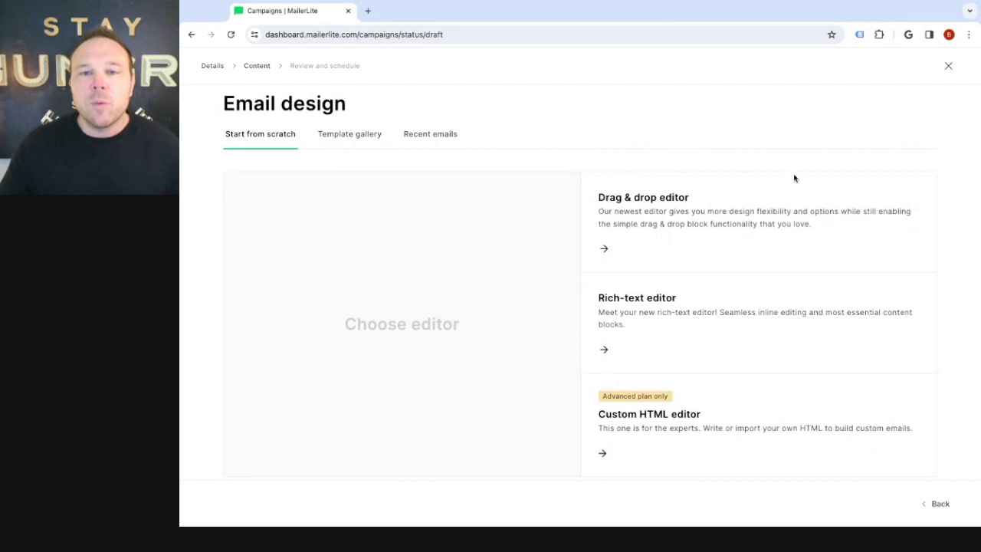
mouse_move(657, 300)
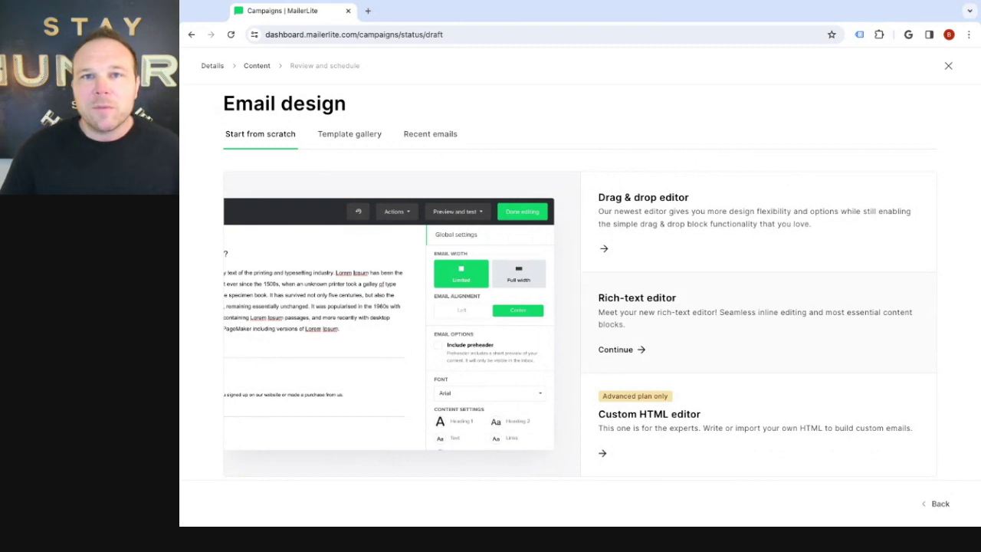
mouse_move(678, 209)
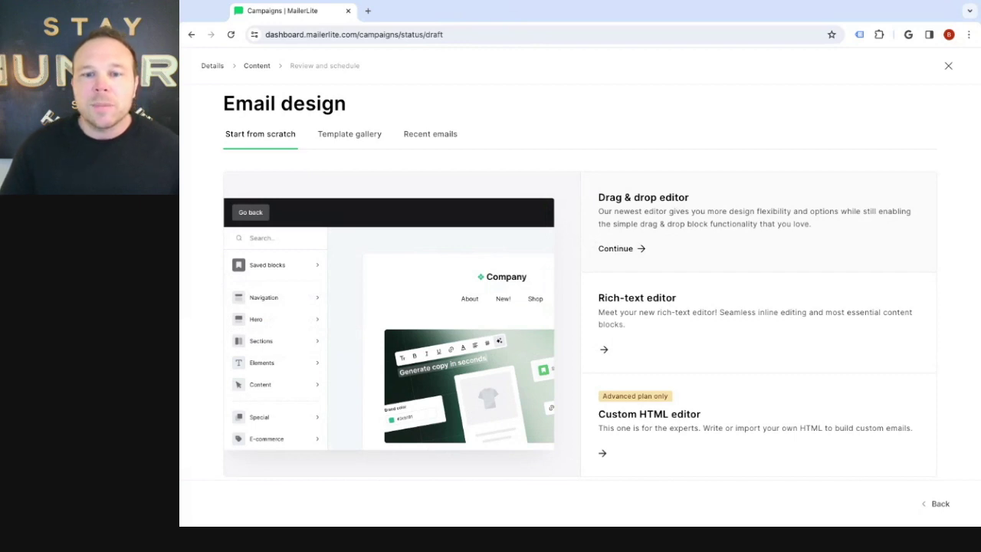
Step: Open the rich-text editor and set the email width to Full width
click(644, 301)
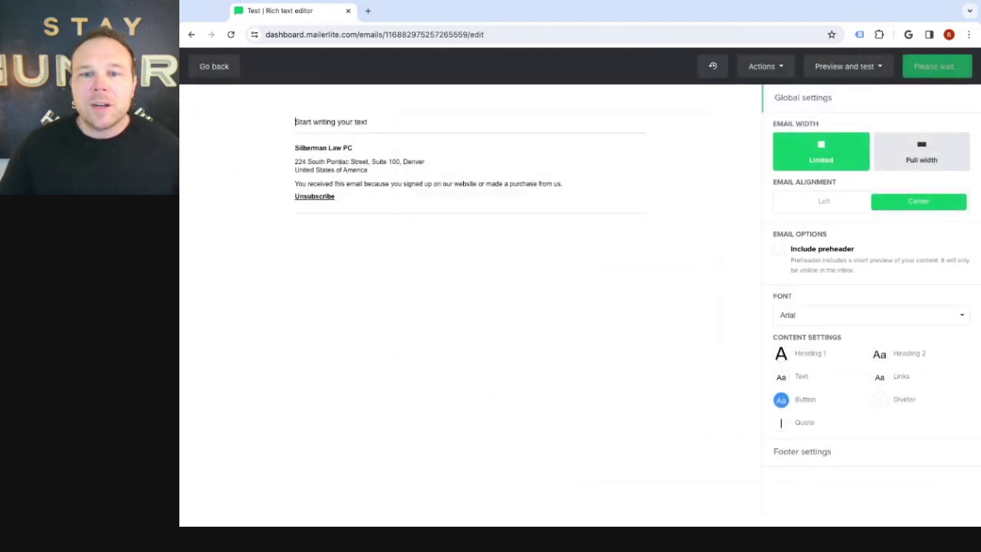
click(906, 144)
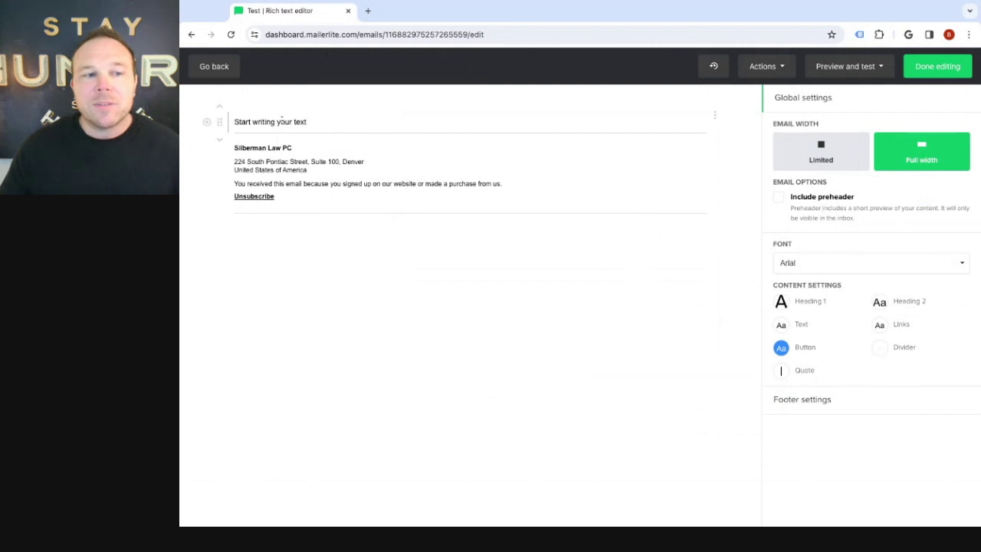
click(837, 151)
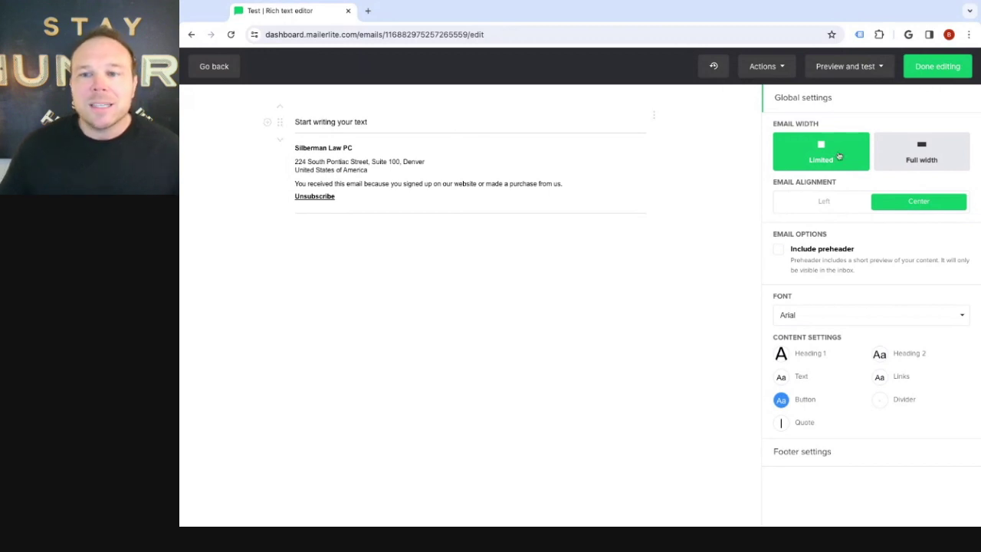
click(917, 151)
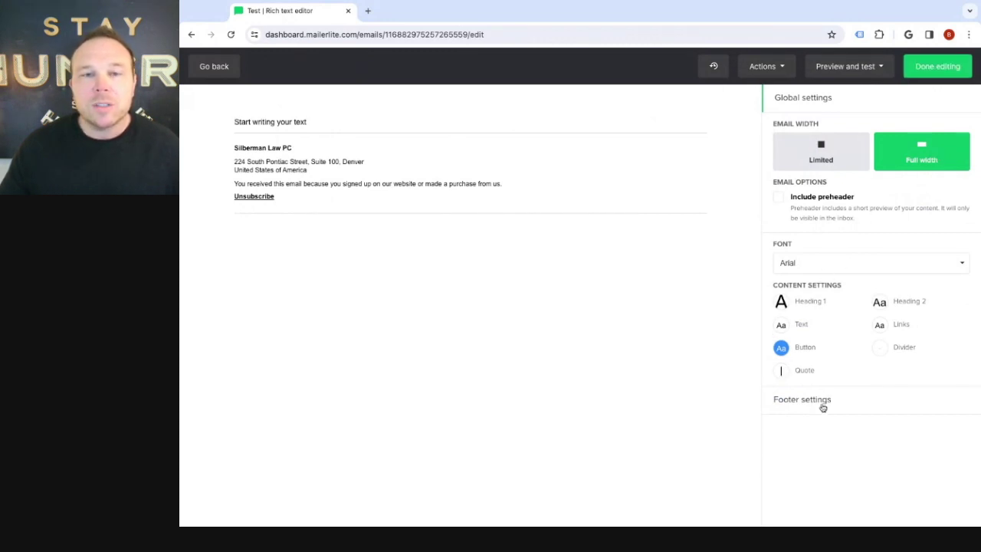
triple_click(228, 160)
click(319, 122)
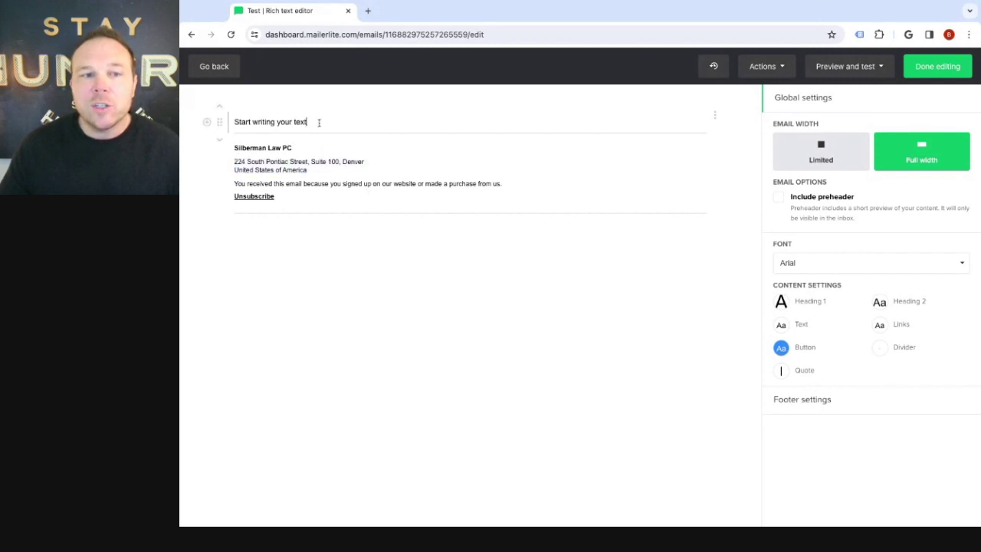
drag(318, 122, 261, 121)
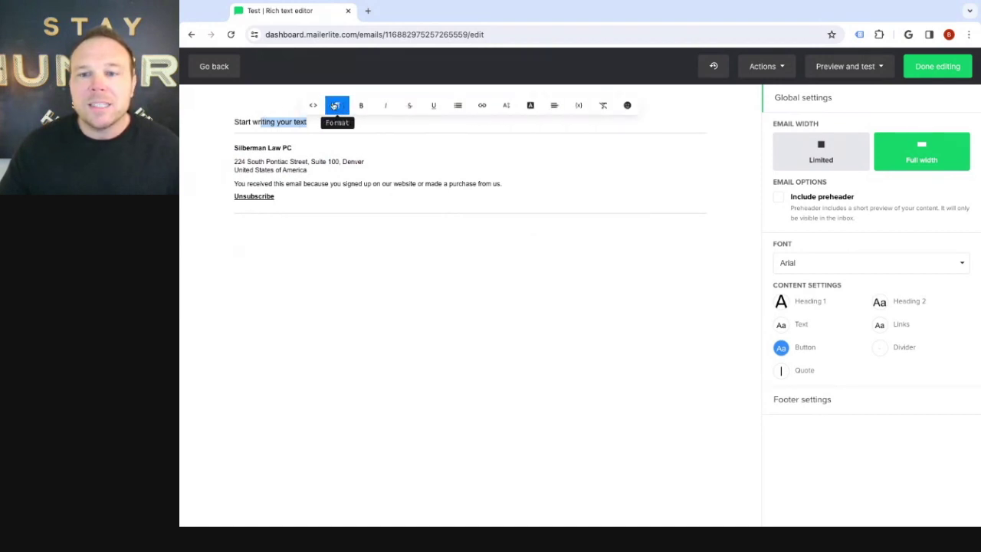
click(440, 123)
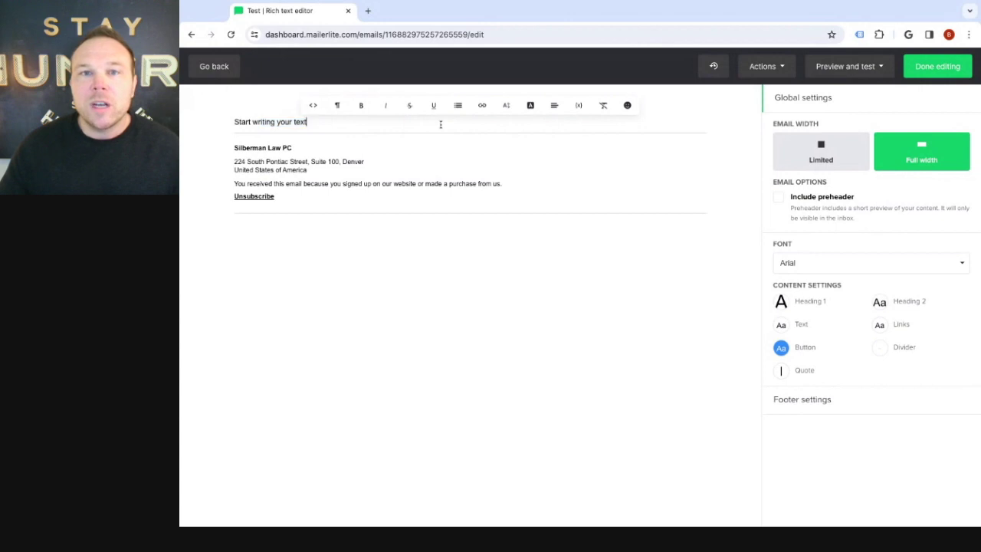
click(786, 68)
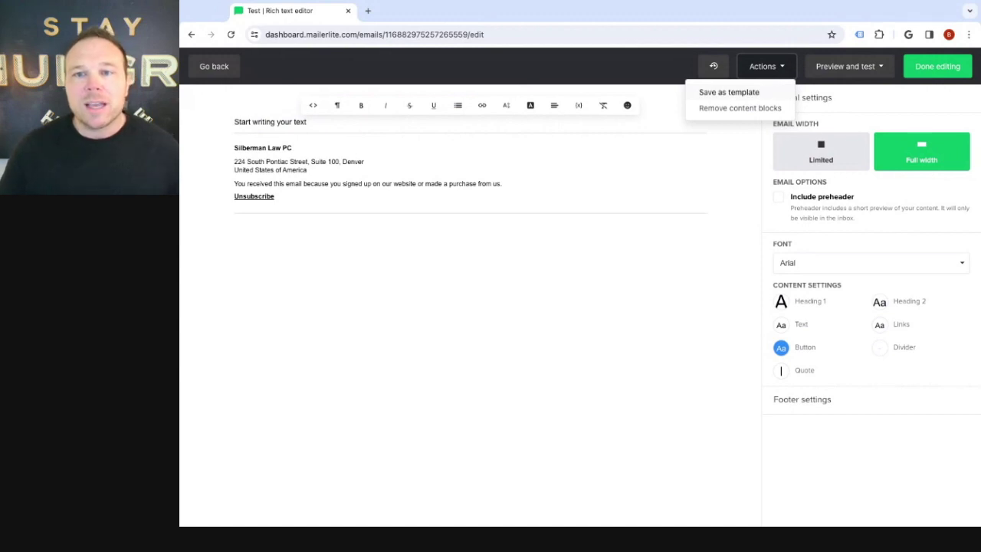
click(843, 67)
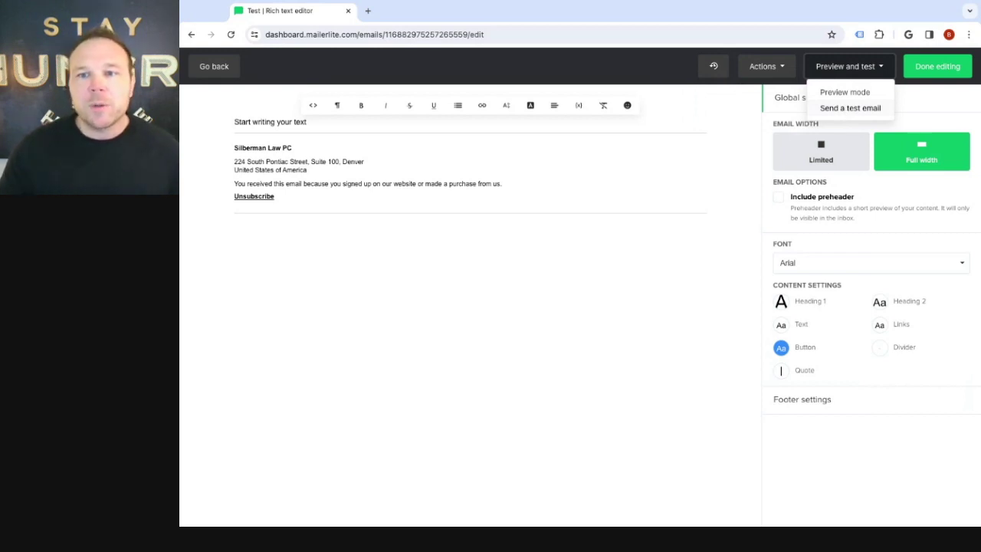
Step: Return to the Email design step and open the email in the Drag & drop editor
click(213, 67)
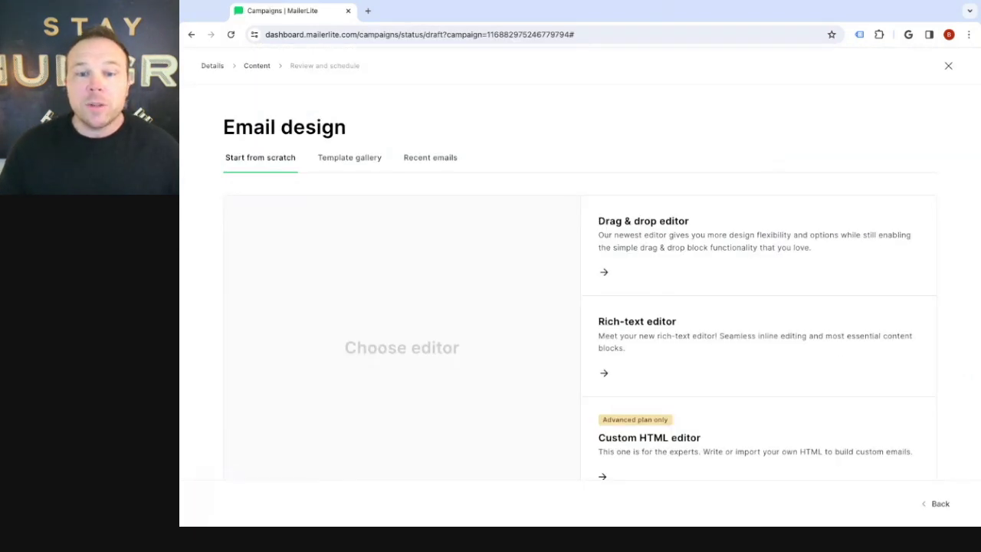
click(729, 238)
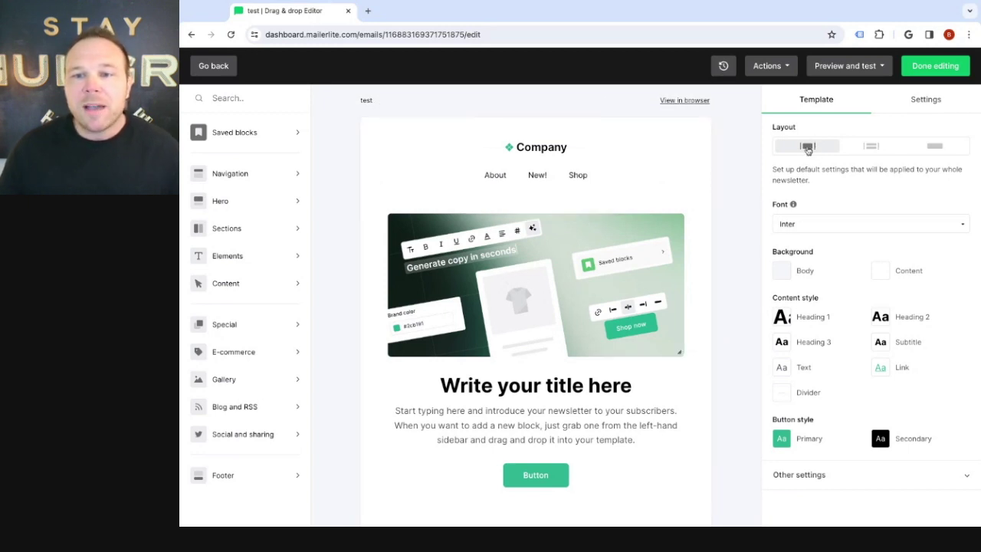
Step: Try the card and full-width layouts, then return the email to the boxed layout
click(872, 149)
click(932, 154)
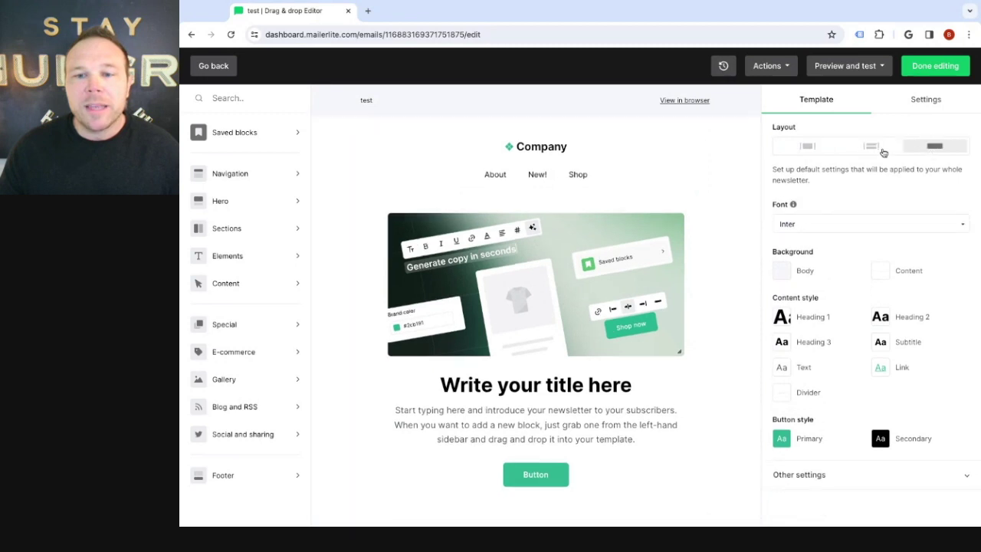
click(883, 152)
click(810, 151)
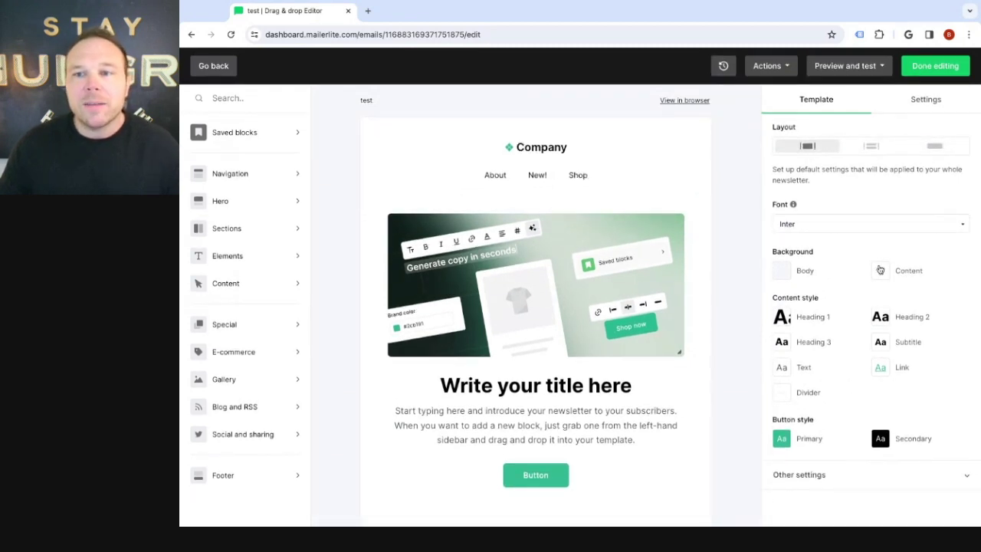
Step: Show the default Menu items and Facebook, Twitter and Instagram social links in Settings
click(928, 105)
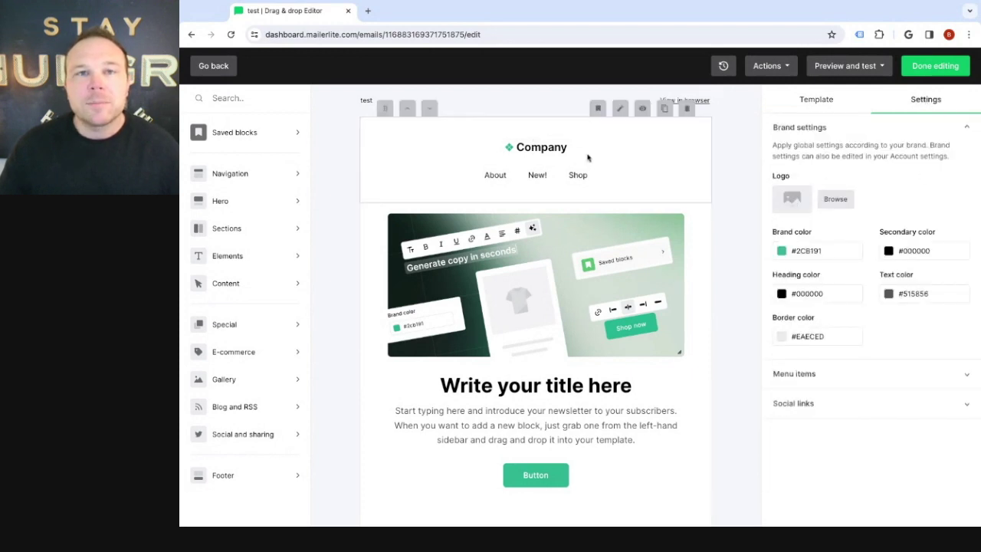
click(866, 375)
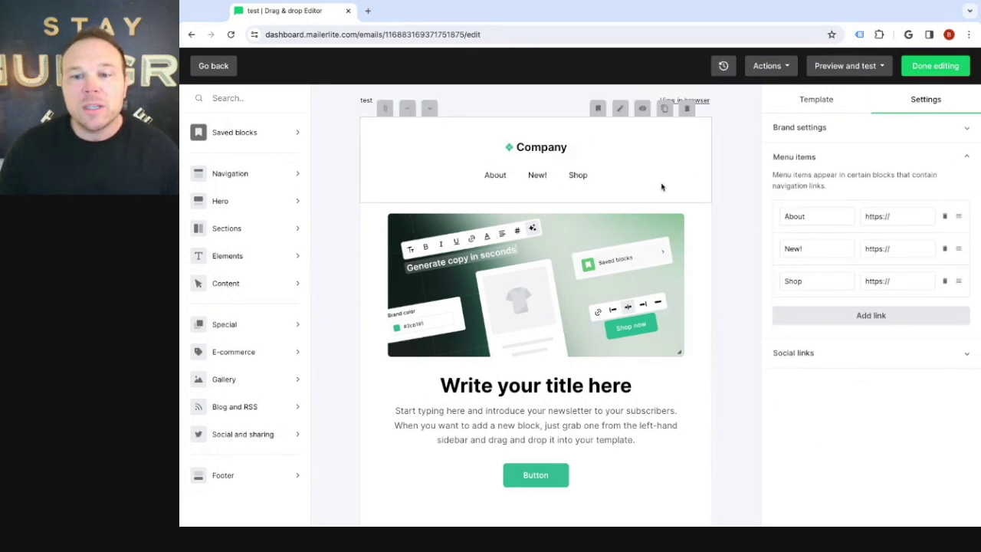
click(843, 351)
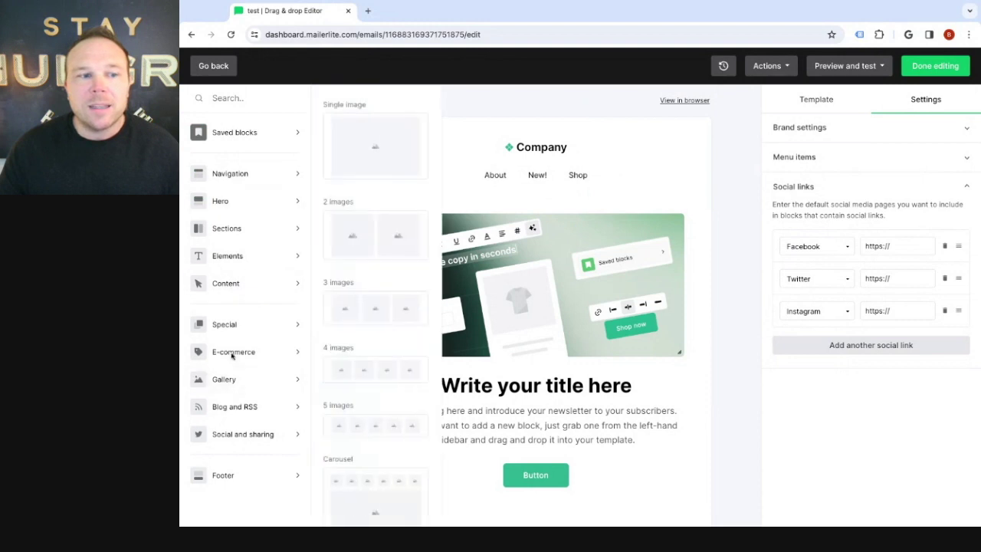
Step: Add a Centered signature block below the navigation and move the hero below the company footer
click(242, 175)
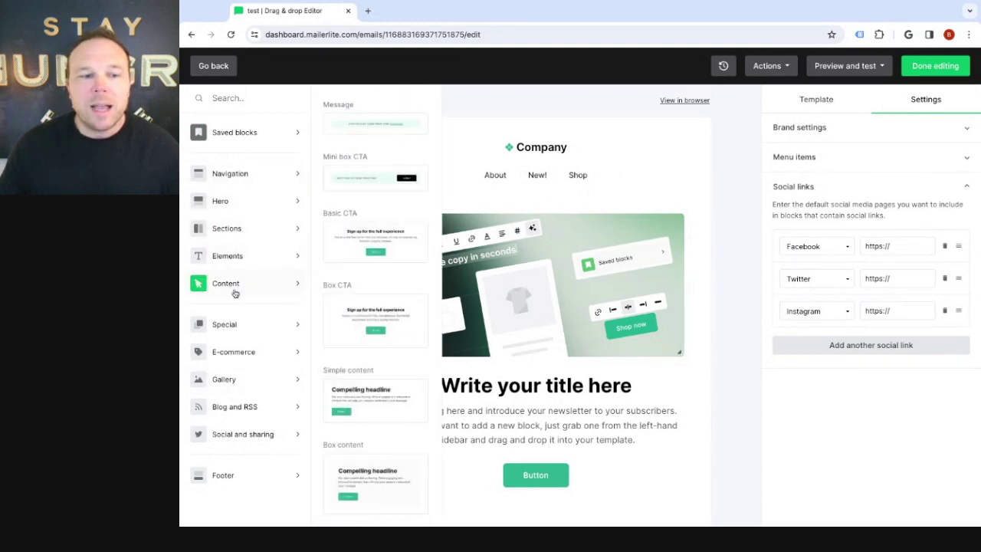
drag(322, 321, 345, 299)
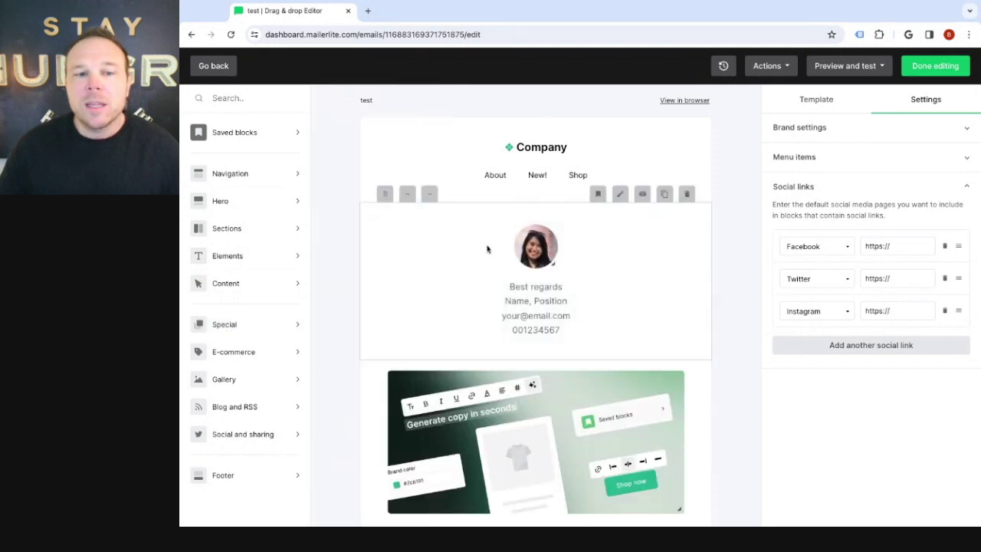
click(430, 194)
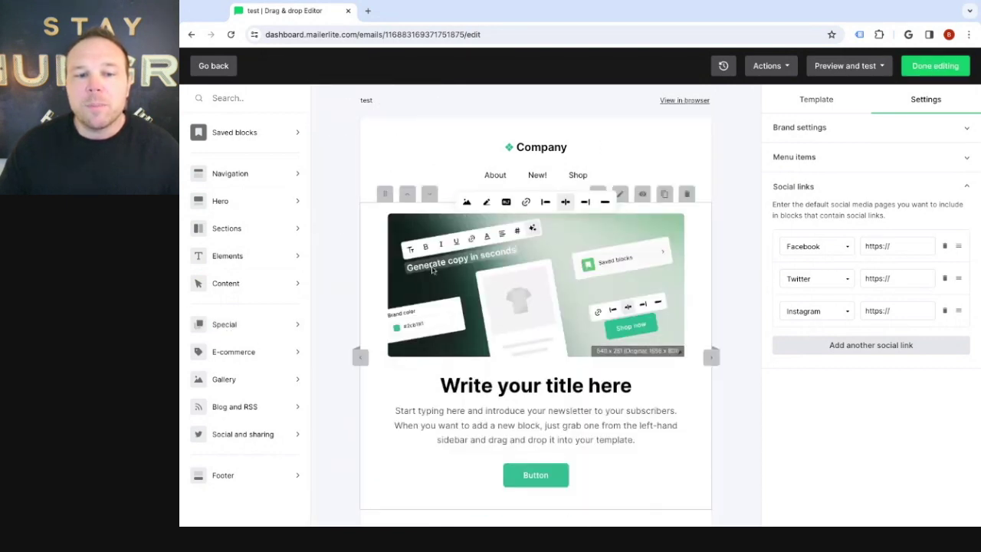
click(429, 194)
scroll(456, 272, down, 3)
click(427, 156)
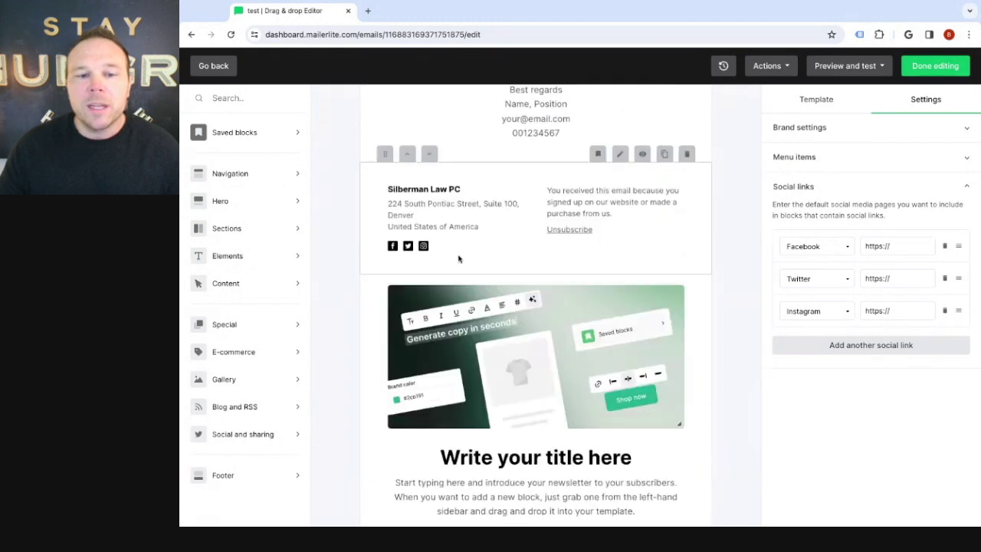
scroll(458, 259, down, 1)
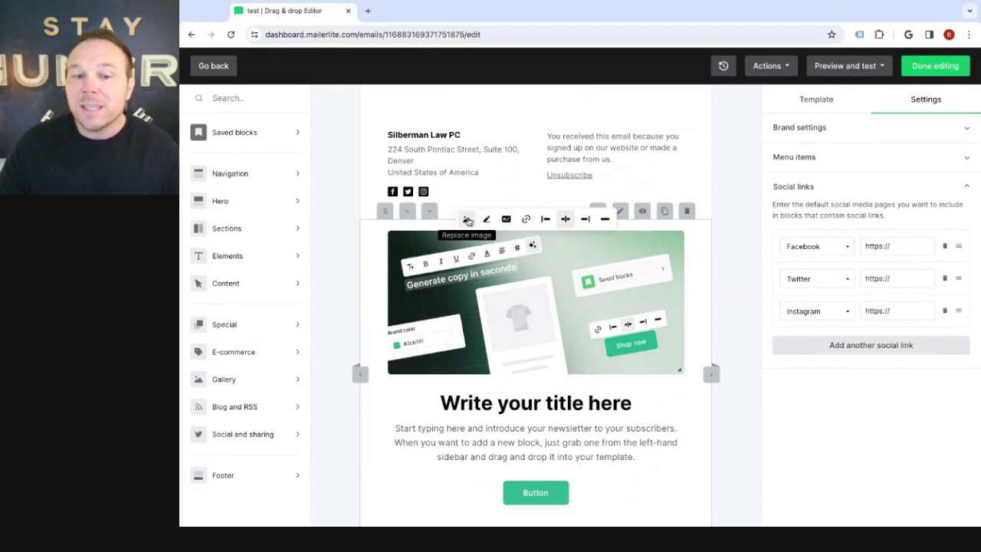
Step: Inspect the hero and footer settings, selecting the hero's intro paragraph and button
click(620, 213)
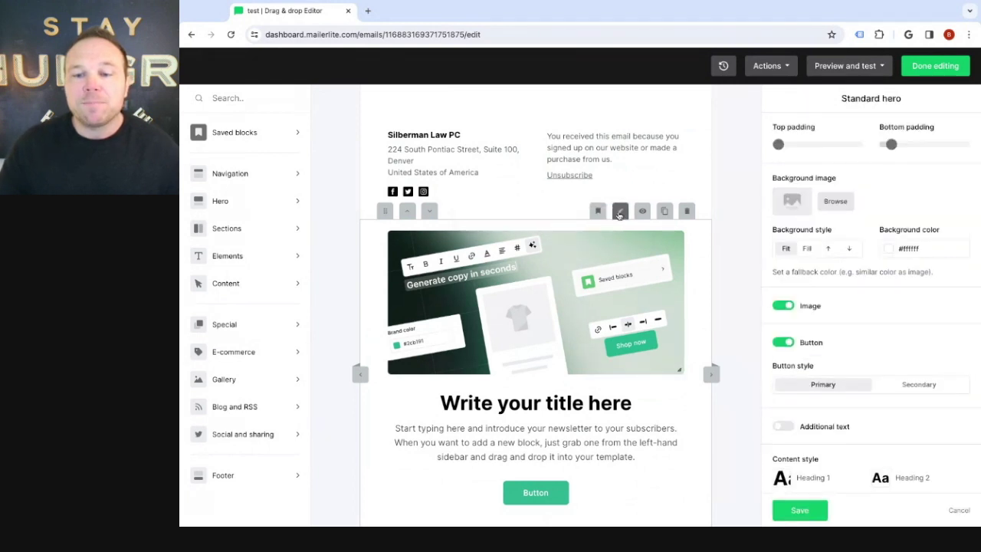
click(528, 208)
click(524, 443)
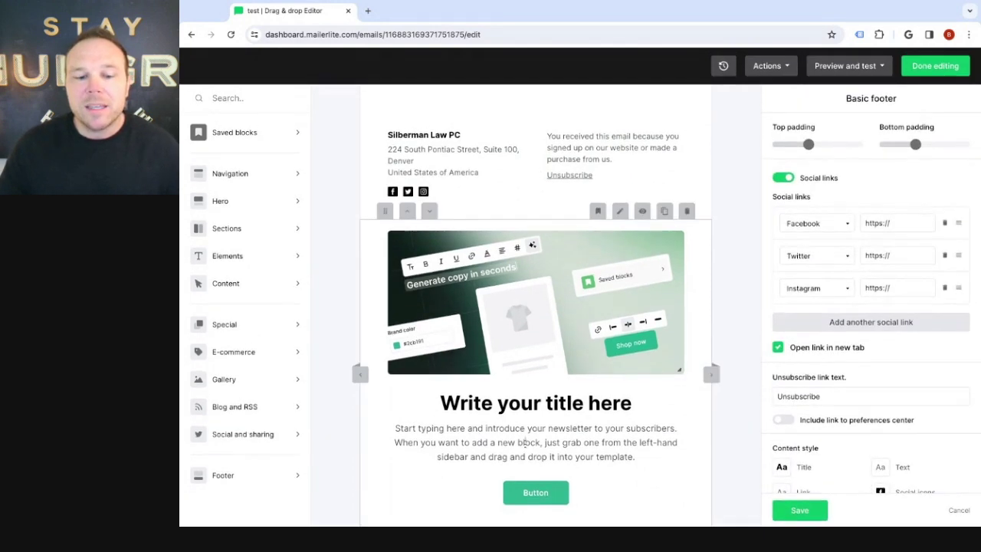
drag(409, 420, 596, 454)
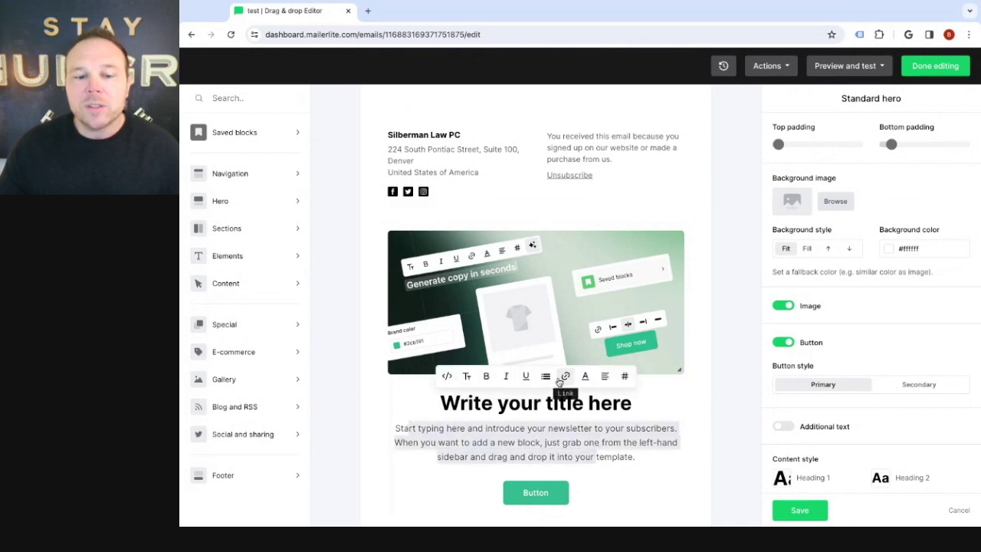
click(535, 493)
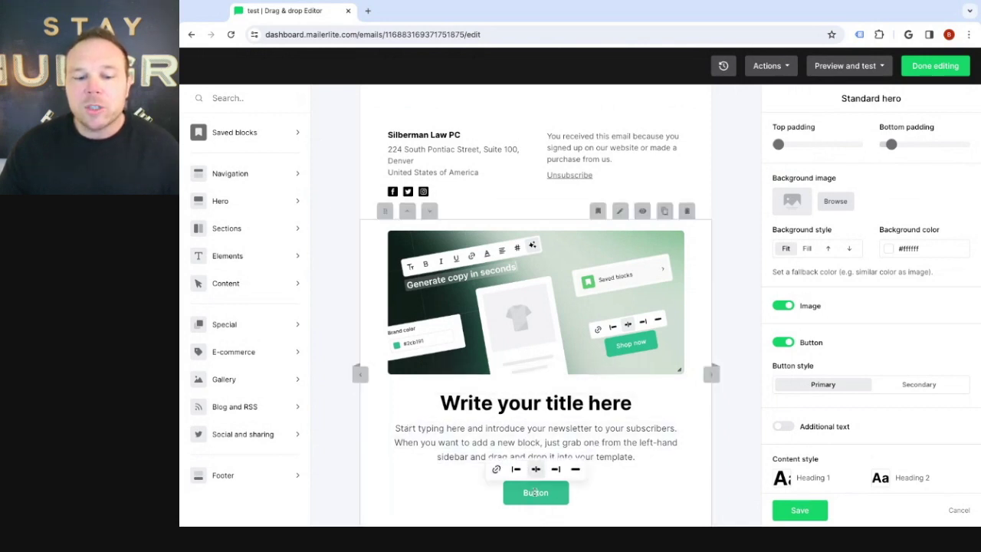
click(482, 474)
click(519, 492)
Step: Check the hero button's link field without adding a URL, then review the Standard hero settings
click(497, 469)
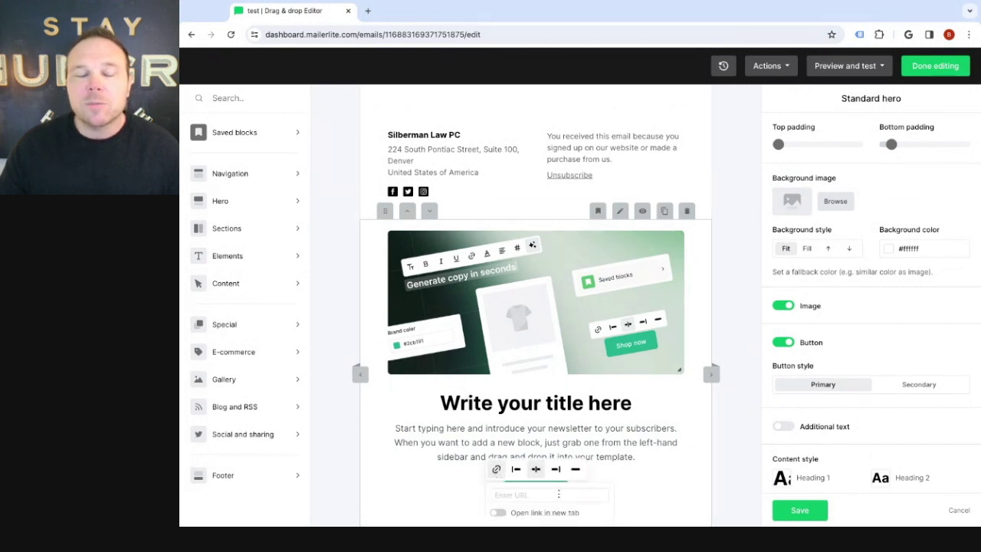
click(558, 440)
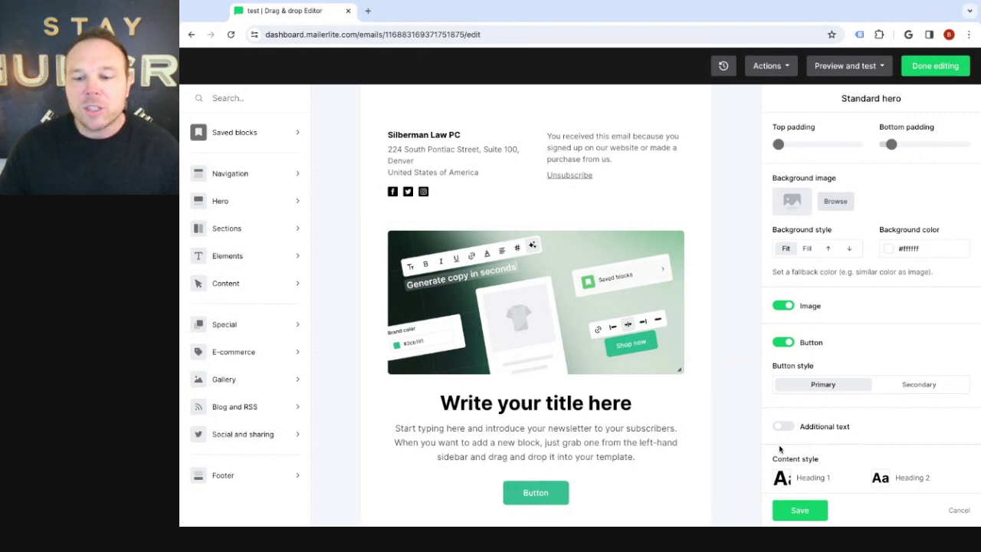
scroll(835, 423, down, 1)
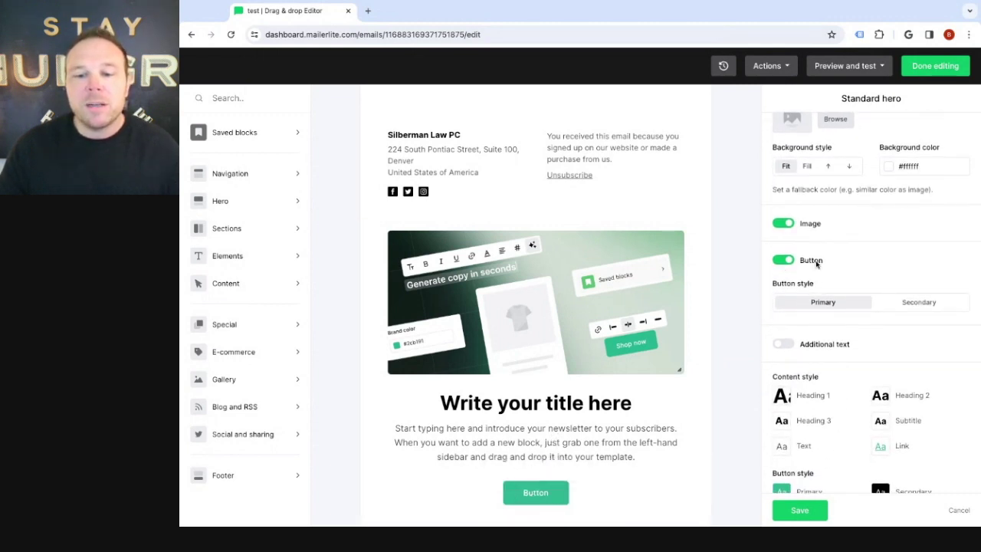
scroll(818, 263, down, 1)
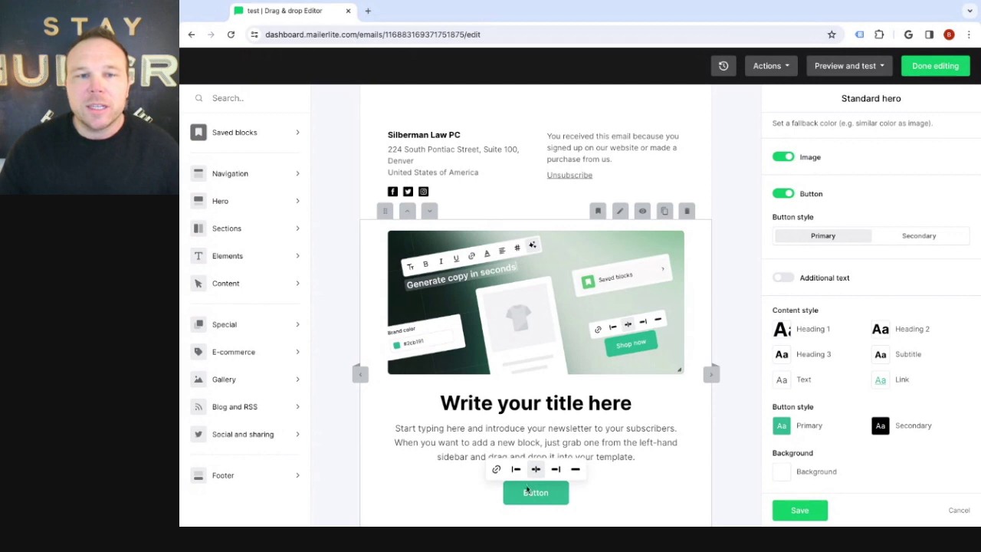
scroll(498, 406, up, 4)
scroll(420, 221, down, 2)
Step: Look over the Hero blocks and Actions menu, then show the Preview and test options
click(220, 201)
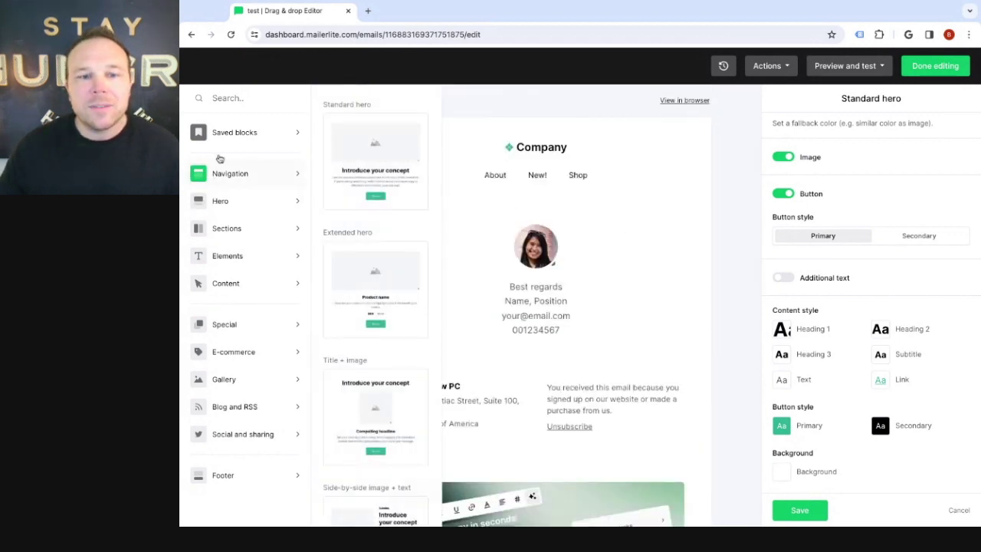
click(769, 66)
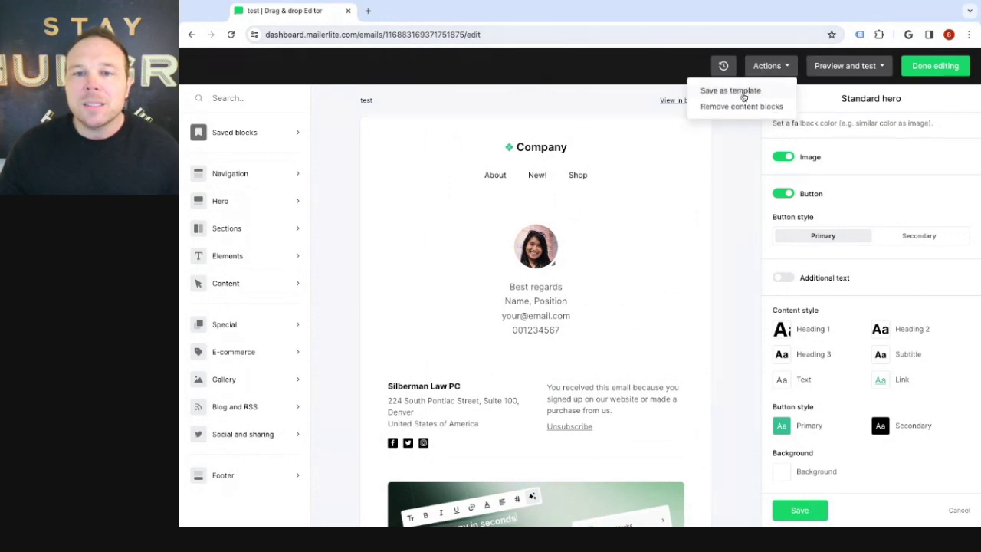
click(632, 79)
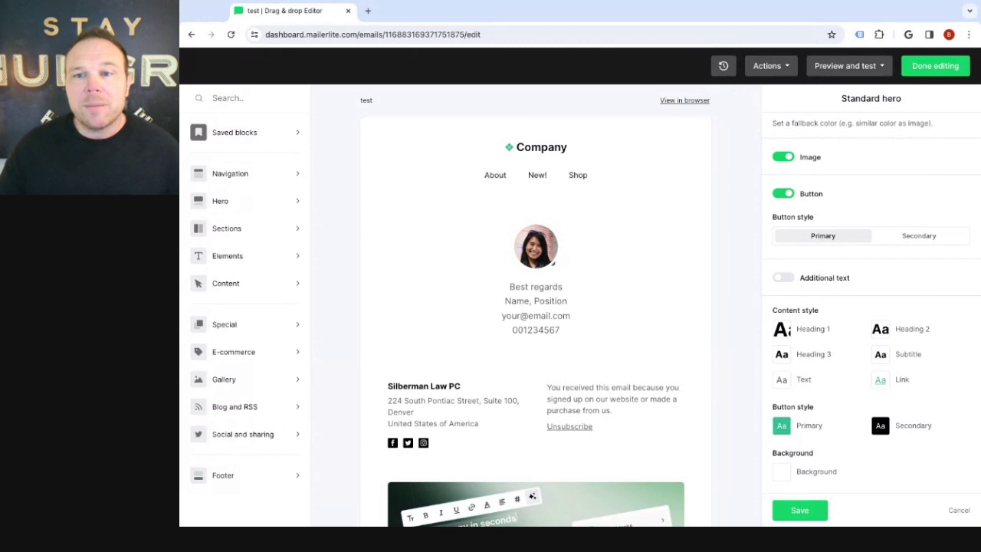
click(845, 66)
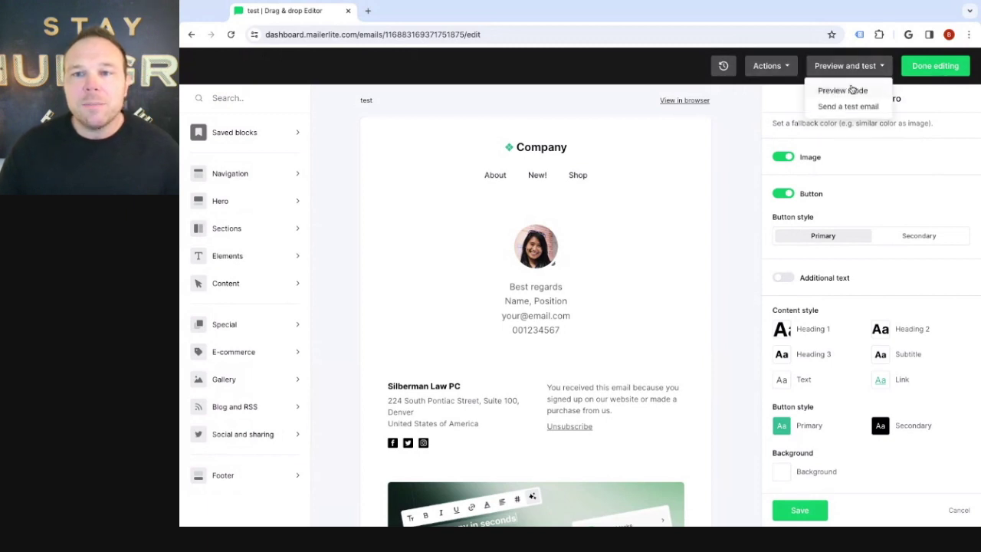